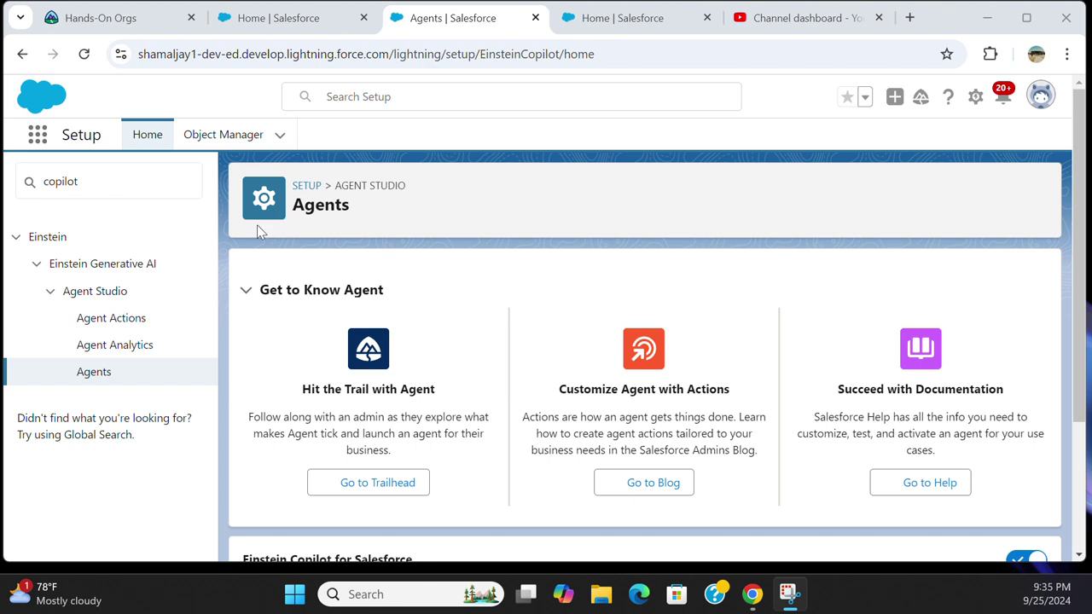
Filter Setup Quick Find by 'copilot' and open Agents to view the Einstein Copilot toggle and agent table
left_click(107, 184)
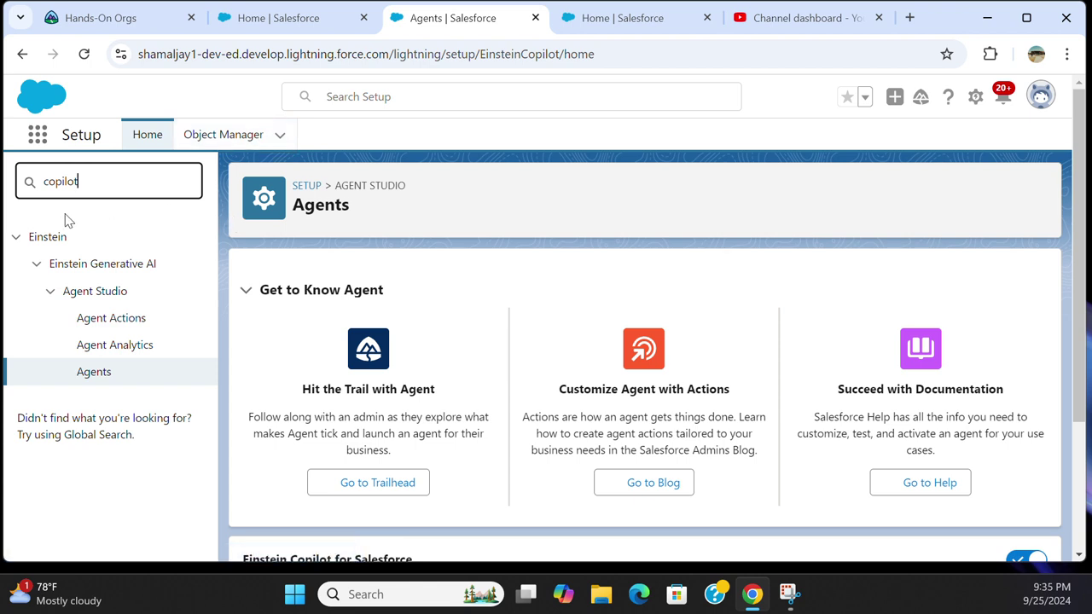
left_click(98, 383)
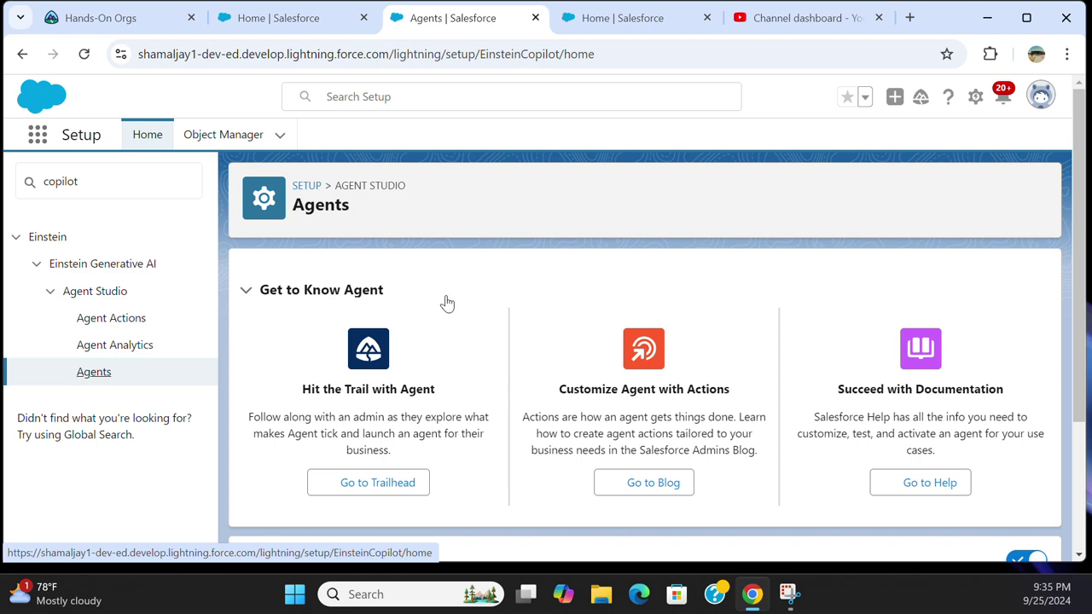
scroll(451, 299, "down", 2)
scroll(476, 288, "down", 2)
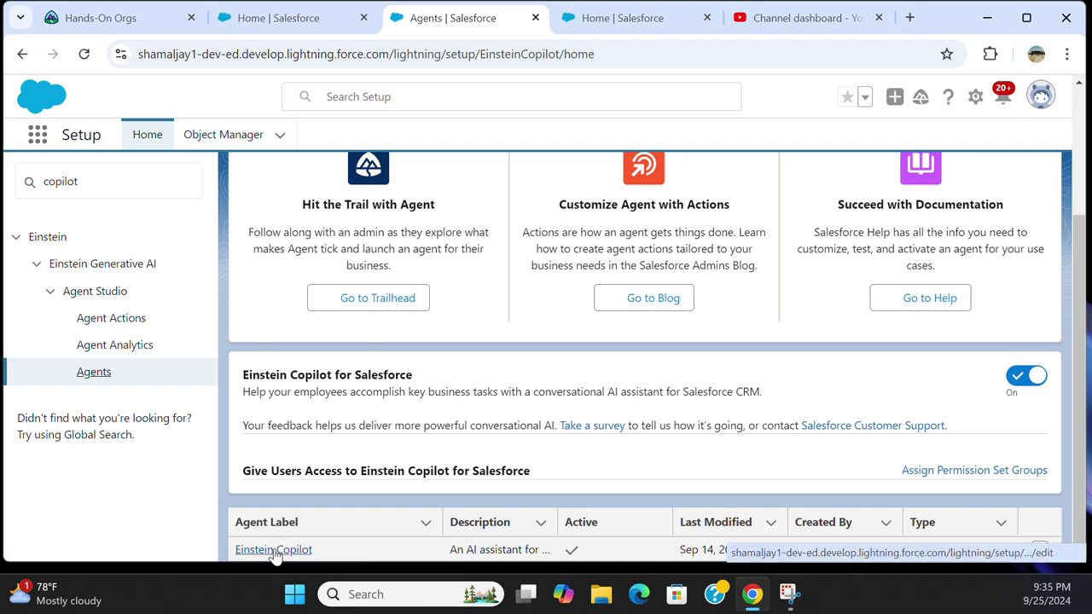
Open Einstein Copilot in Agent Builder from its row menu and step through the Next, Next, Finish tour
left_click(1039, 550)
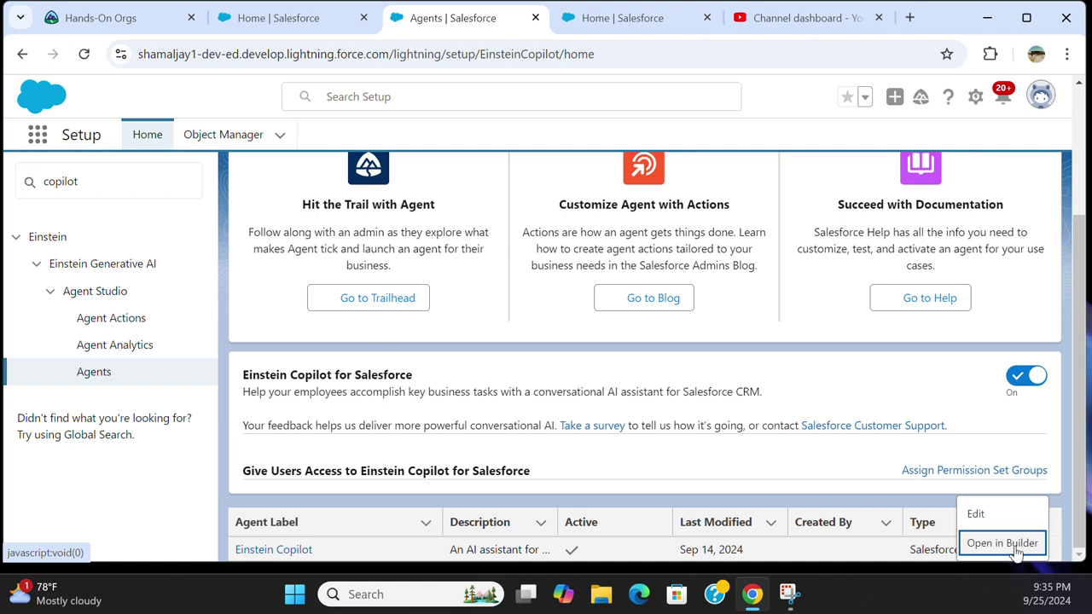
left_click(1002, 543)
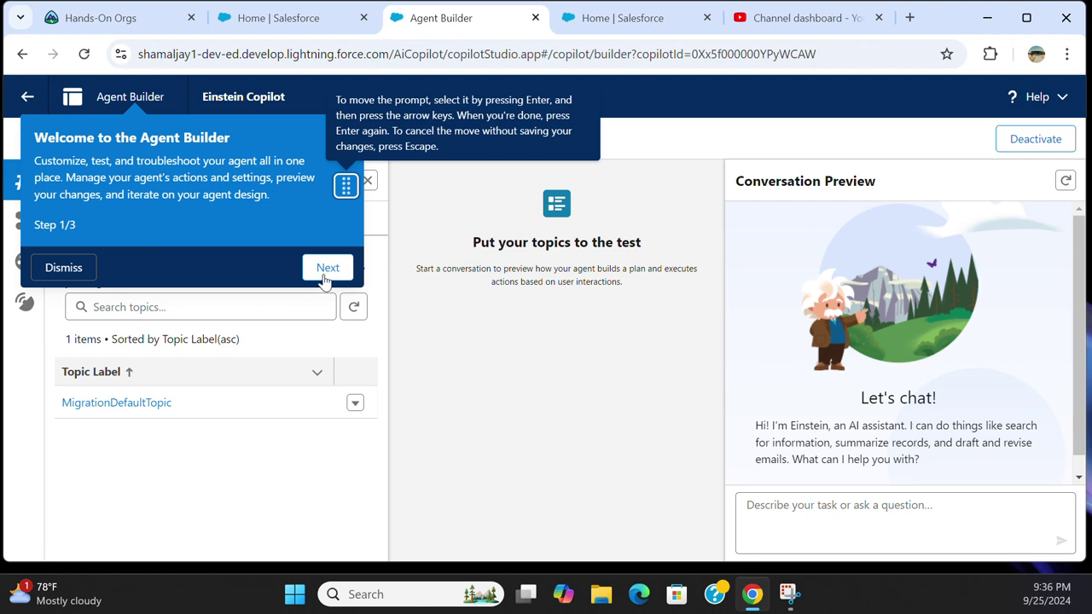
left_click(327, 274)
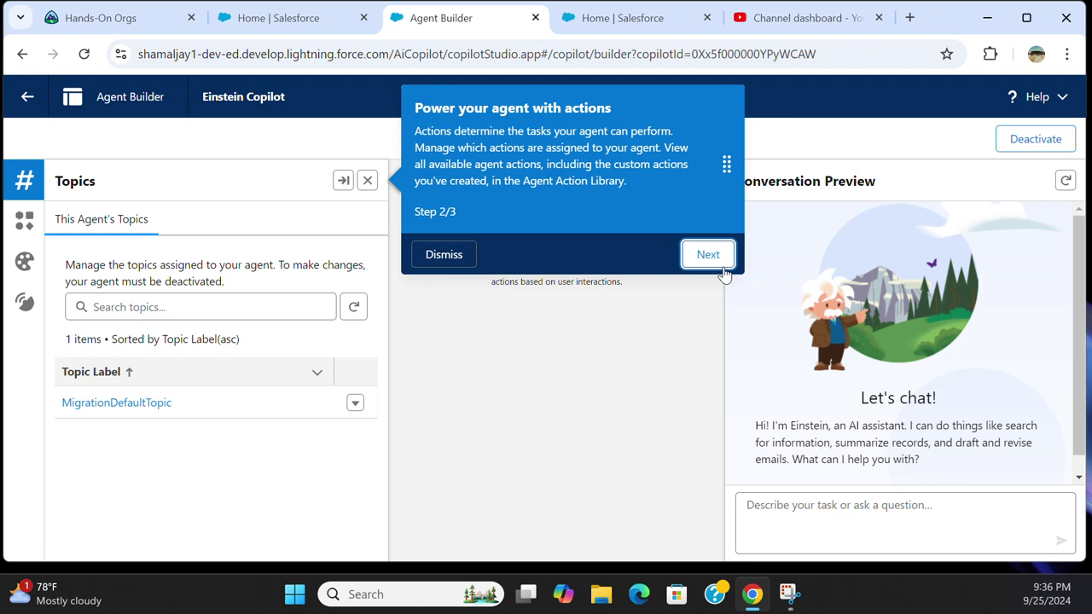
left_click(715, 260)
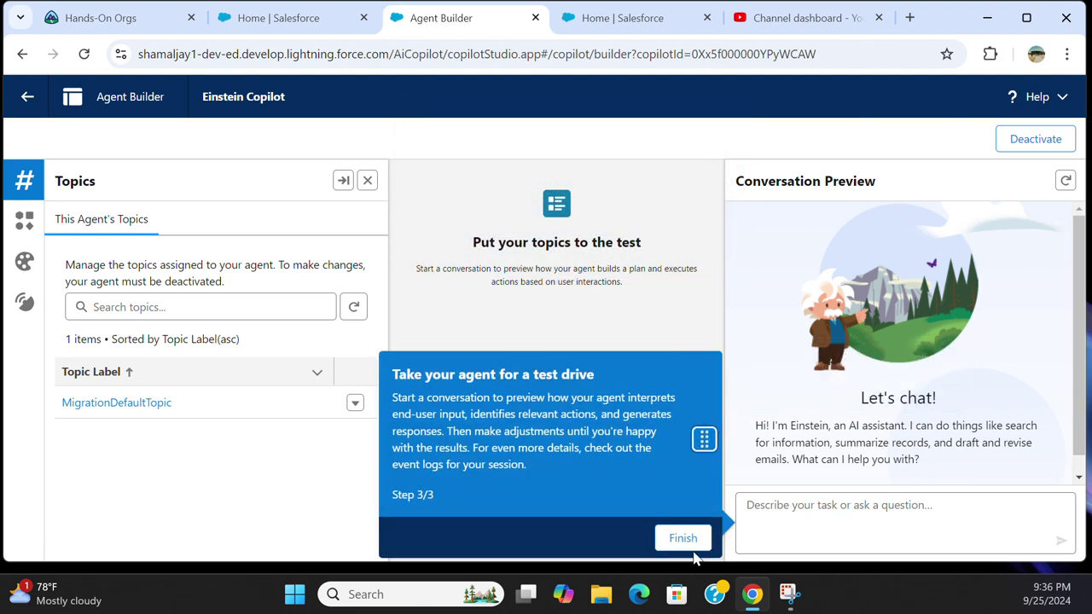
left_click(690, 546)
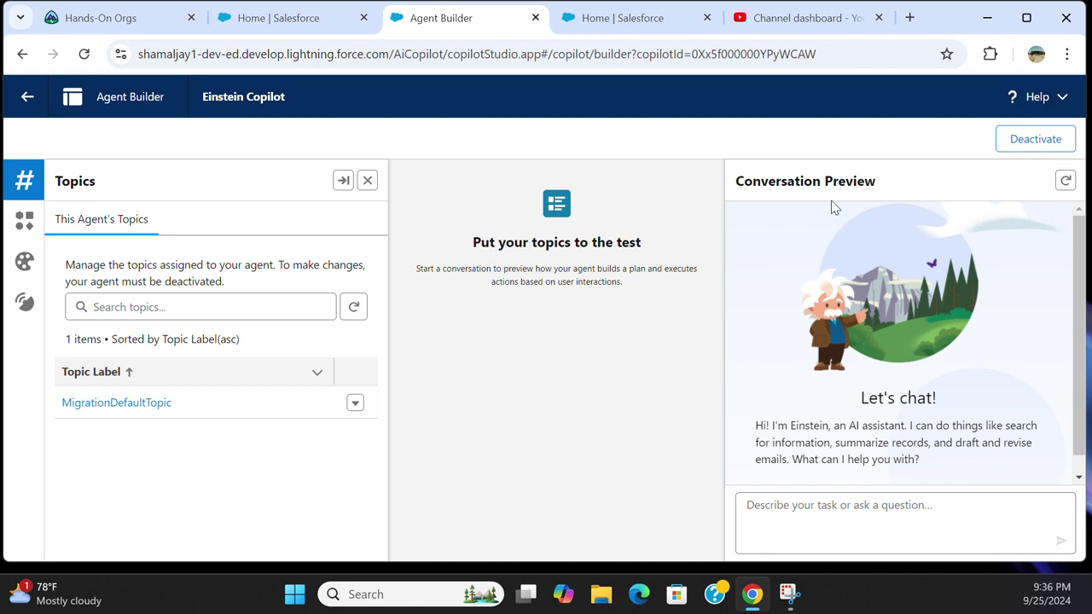
Review the agent's Actions, Language Settings and latest session's Event Logs, then return to Agents setup
left_click(776, 521)
left_click(22, 226)
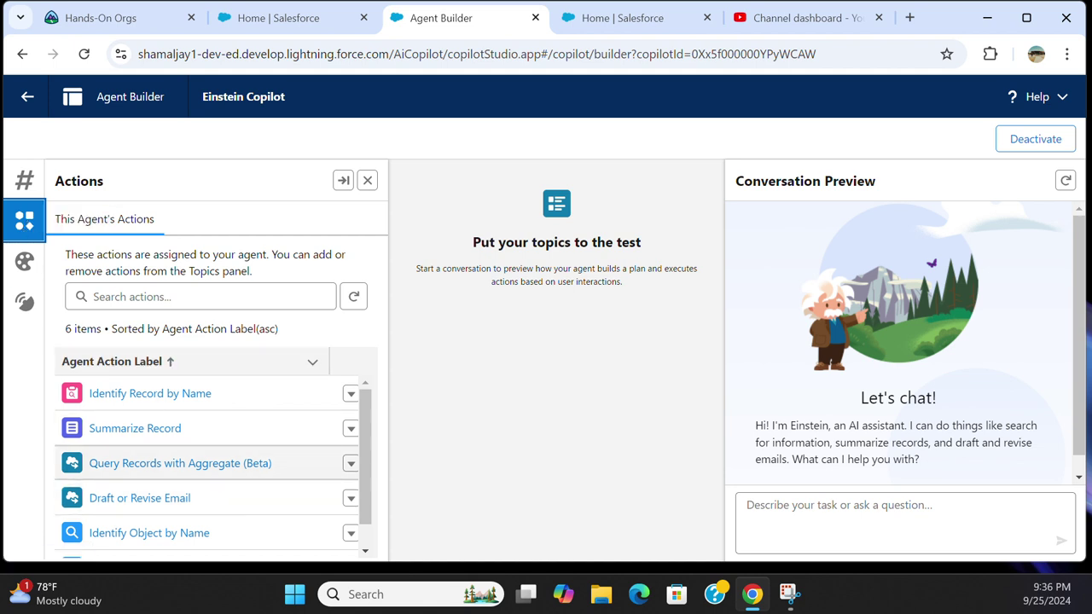
left_click(25, 264)
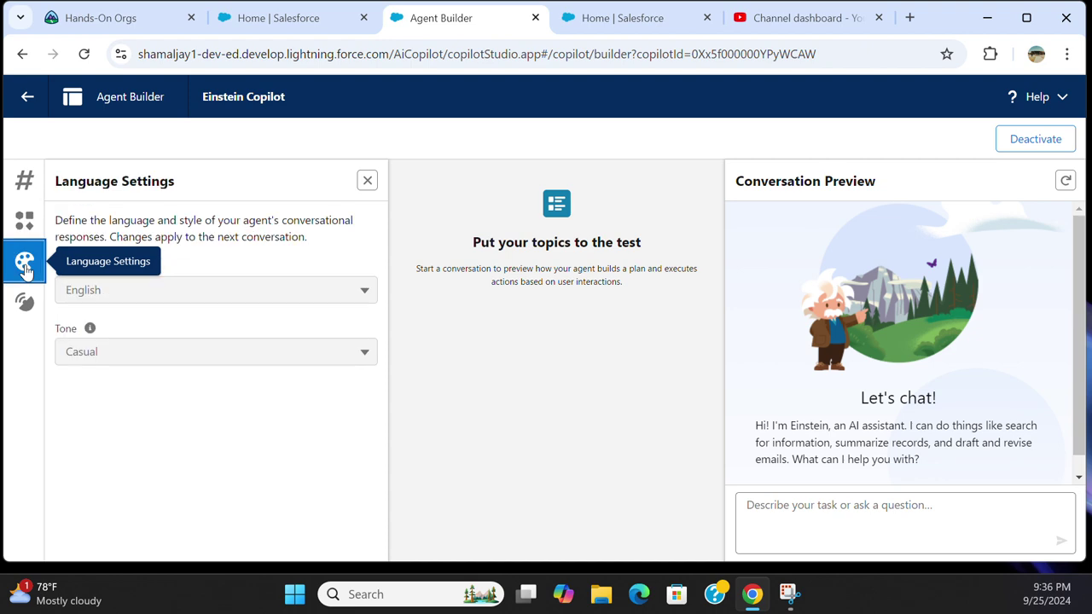
left_click(26, 305)
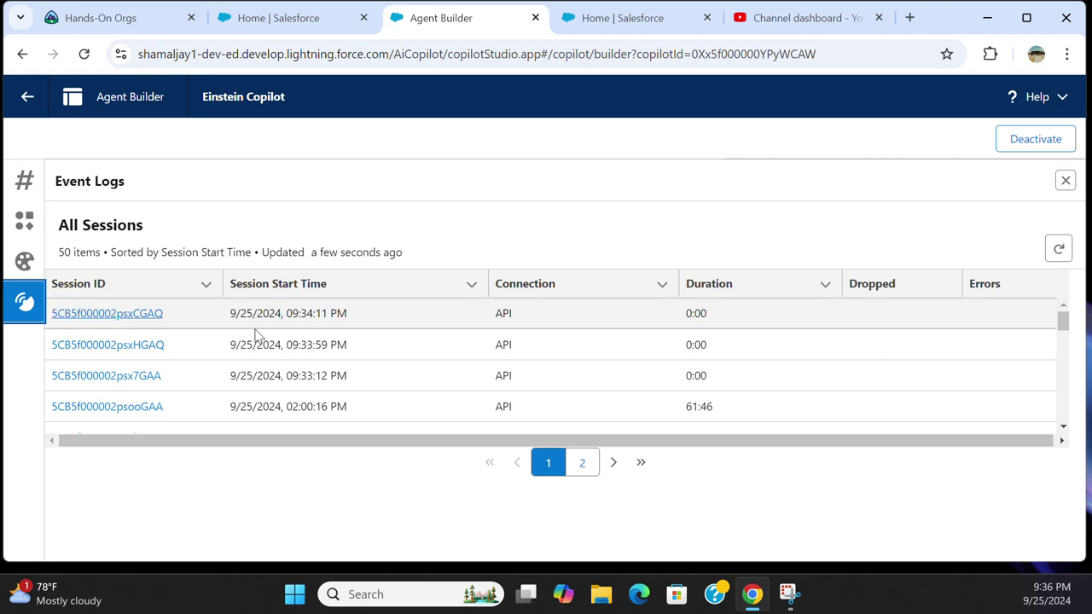
left_click(143, 313)
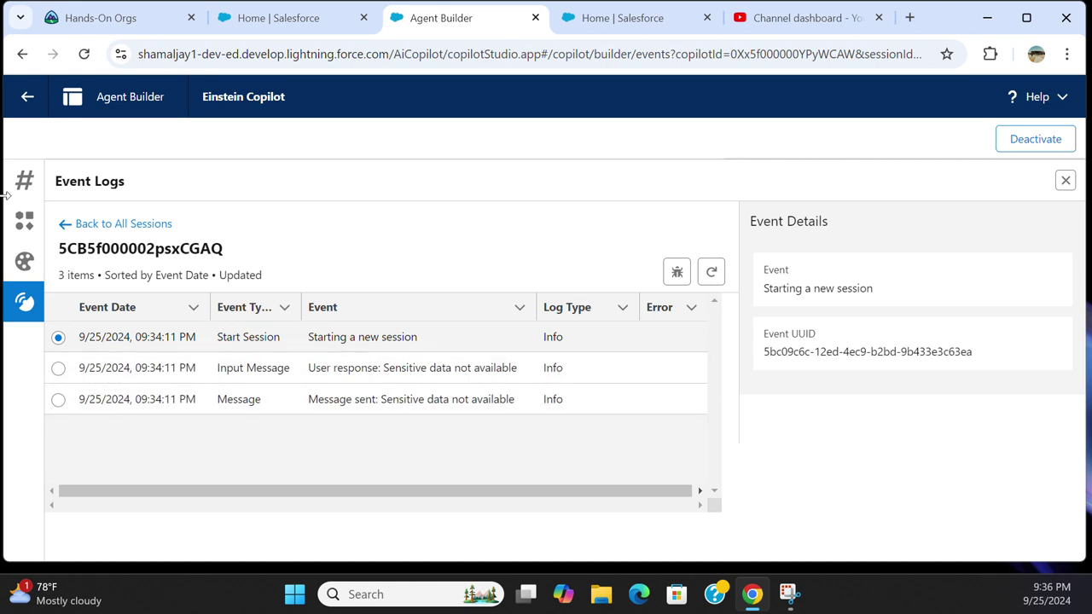
left_click(28, 99)
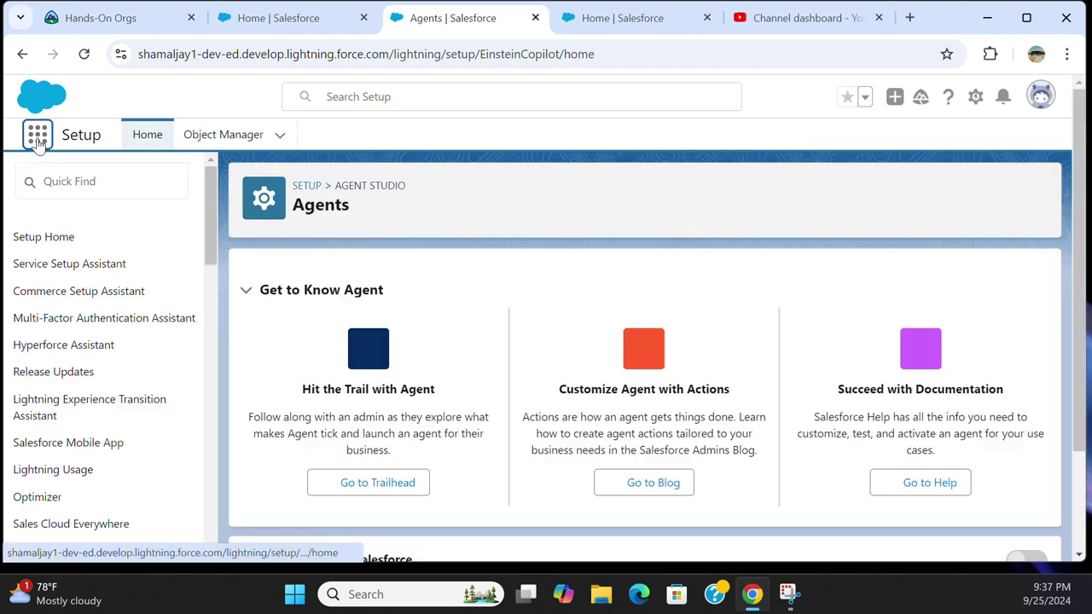
Use the App Launcher, via Sales Console and View All, to switch to the Service app
left_click(37, 138)
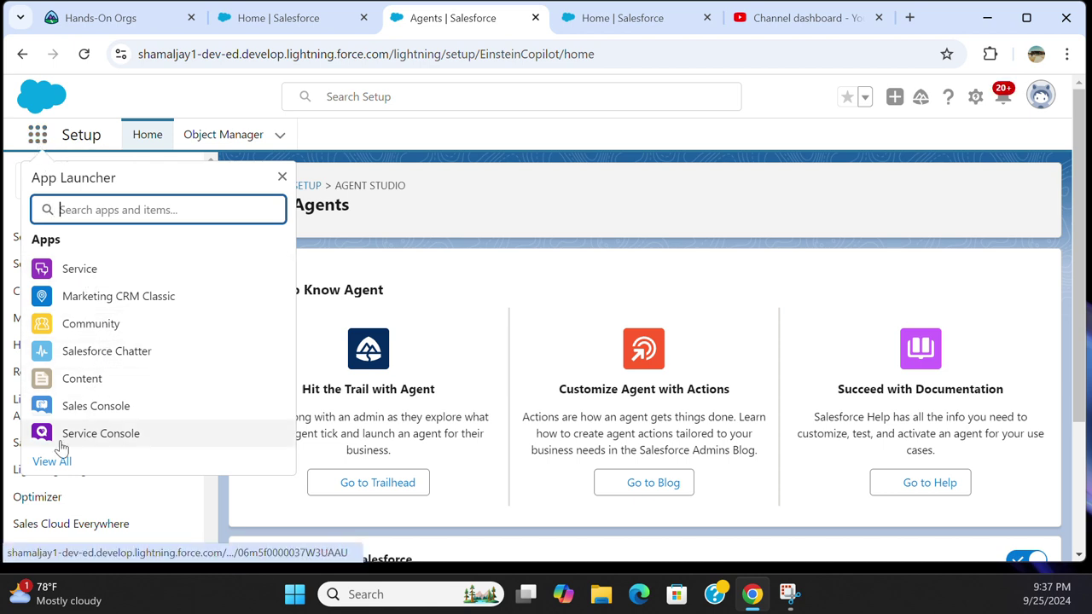
left_click(92, 407)
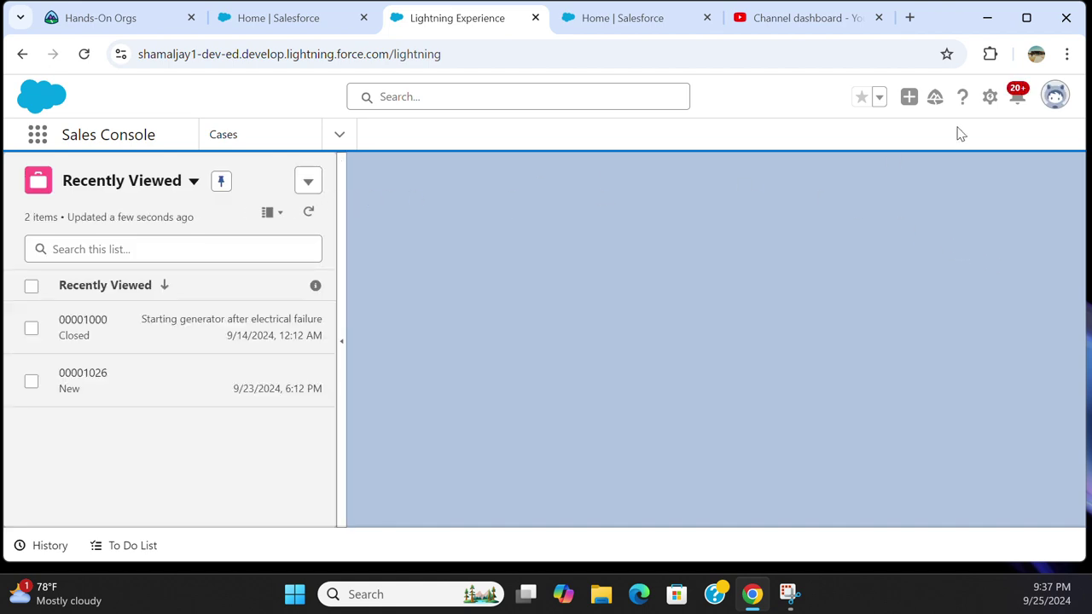
left_click(38, 137)
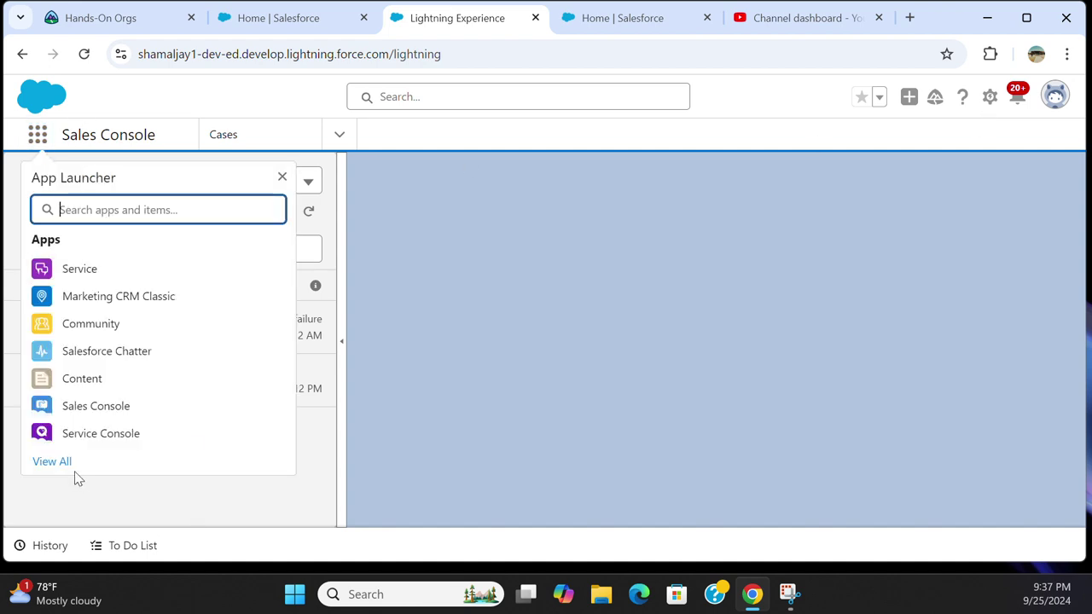
left_click(54, 461)
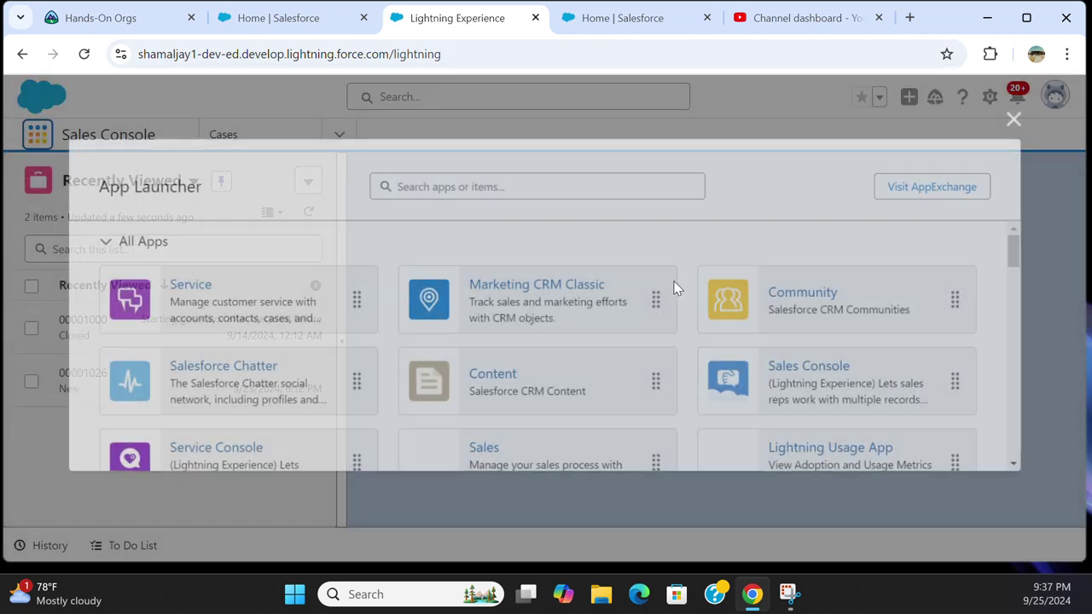
scroll(276, 284, "down", 1)
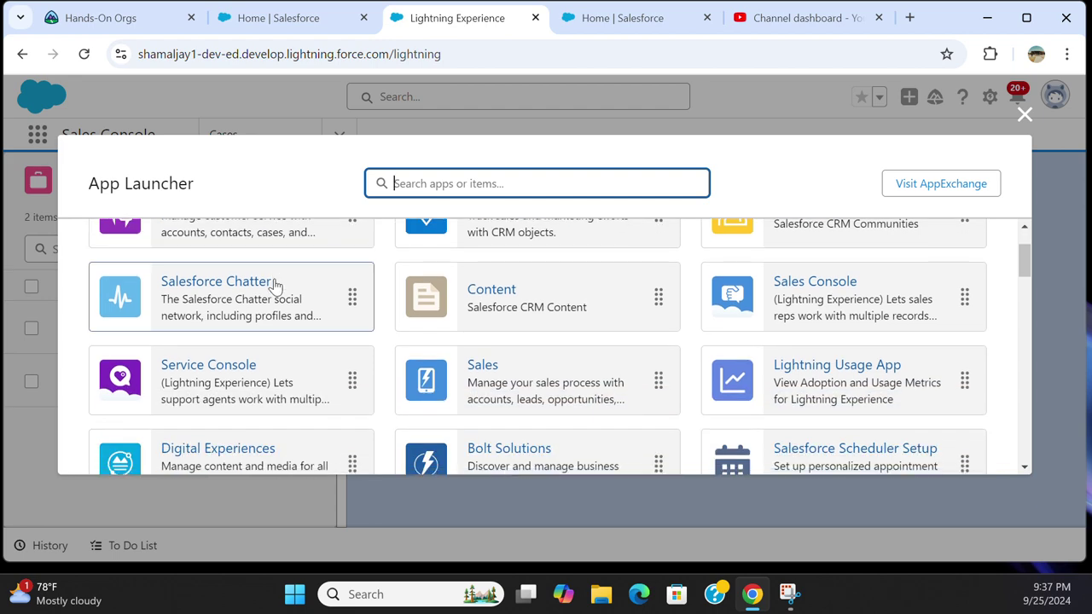
scroll(276, 285, "up", 1)
left_click(185, 285)
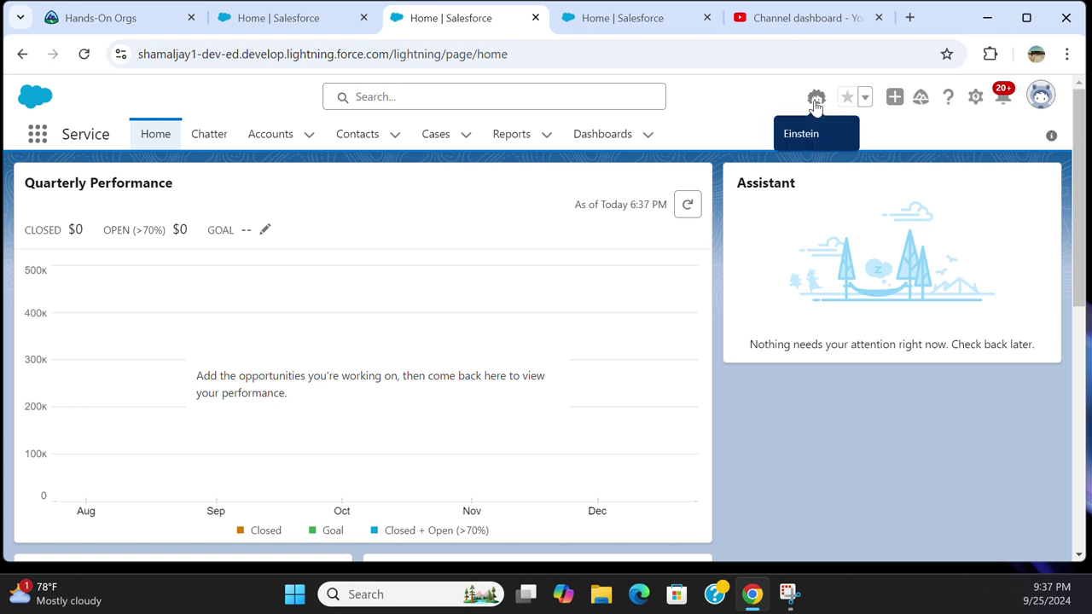
Ask Einstein 'How many cases created this week?' and receive the answer of 1 case
left_click(816, 99)
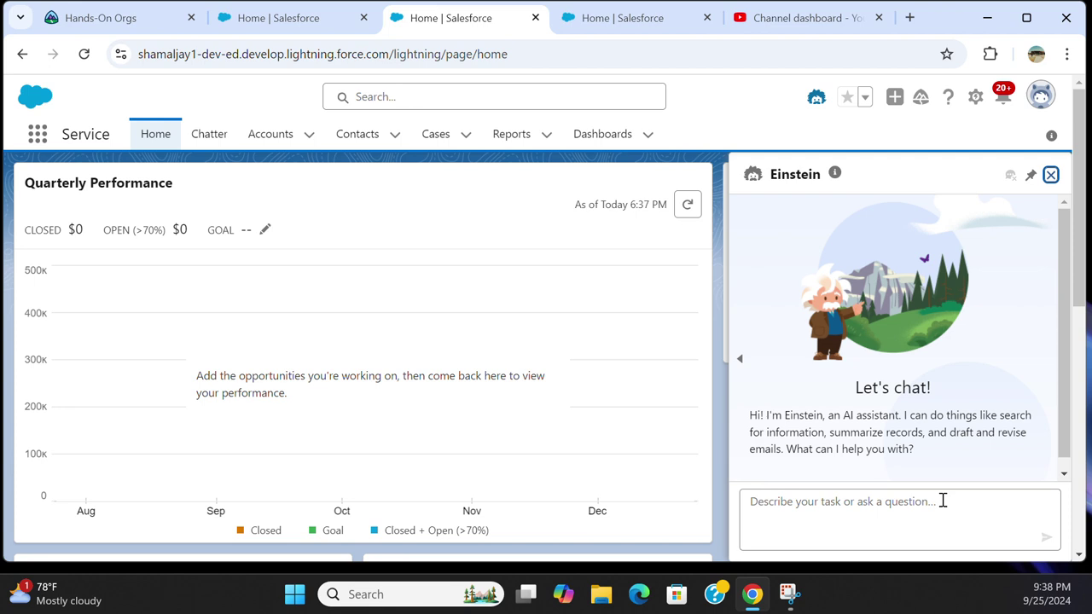
key("Escape")
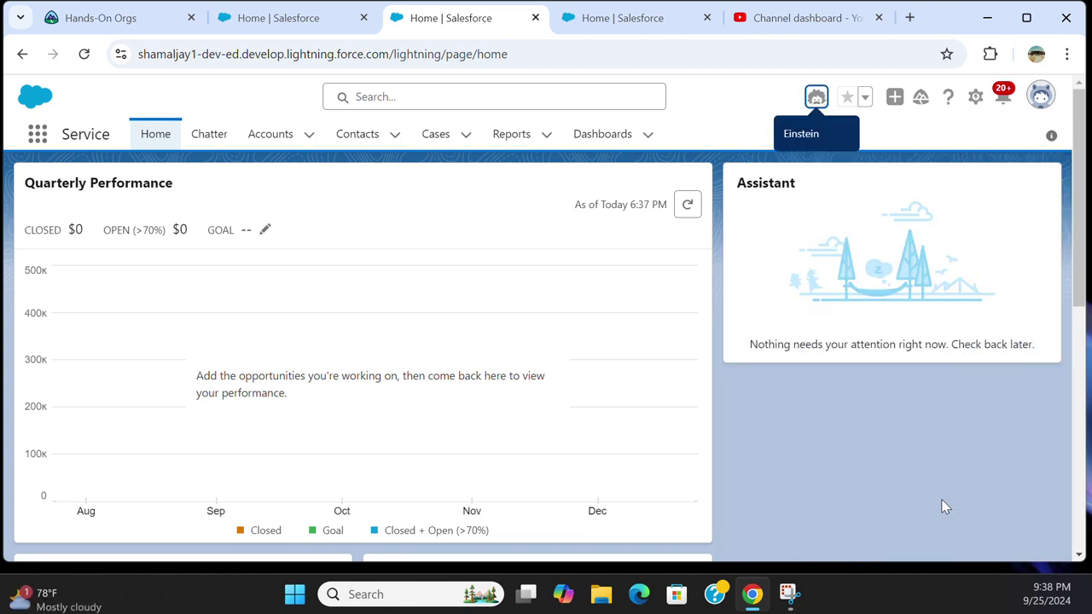
left_click(816, 97)
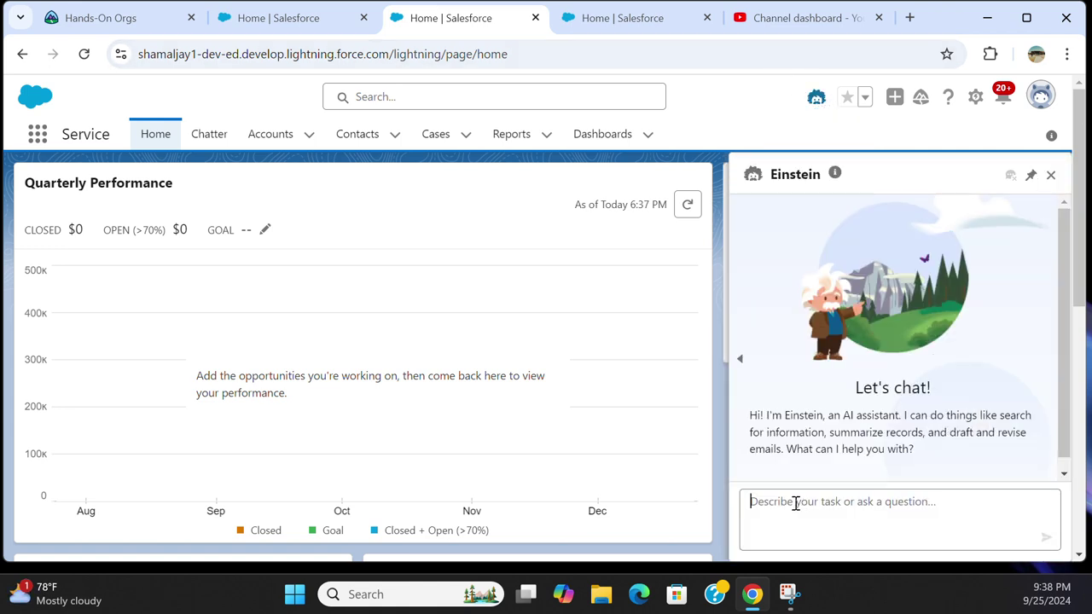
type("H")
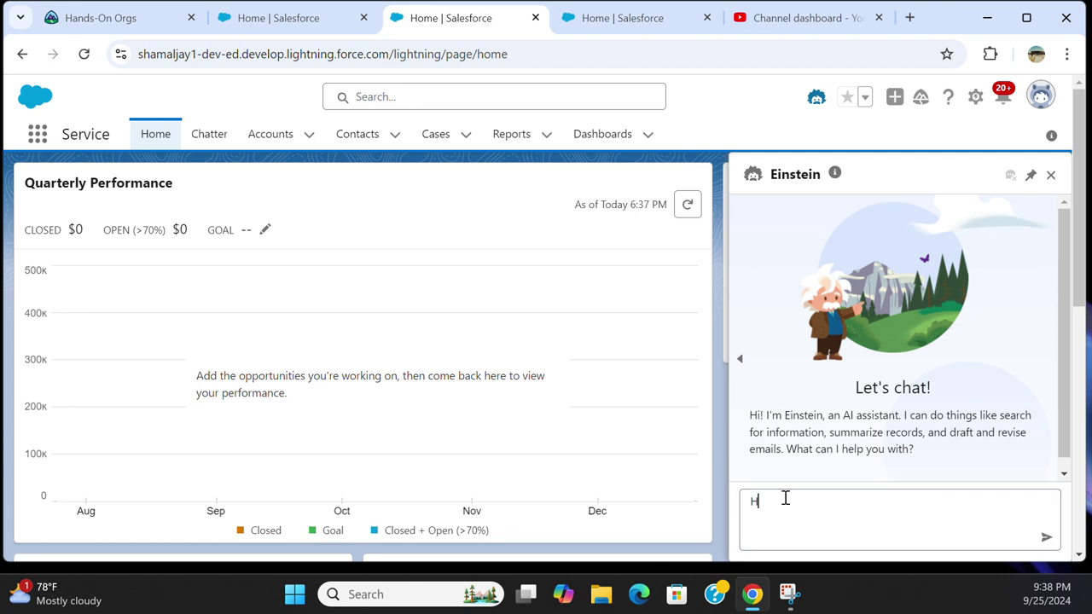
type("ow many cases created this")
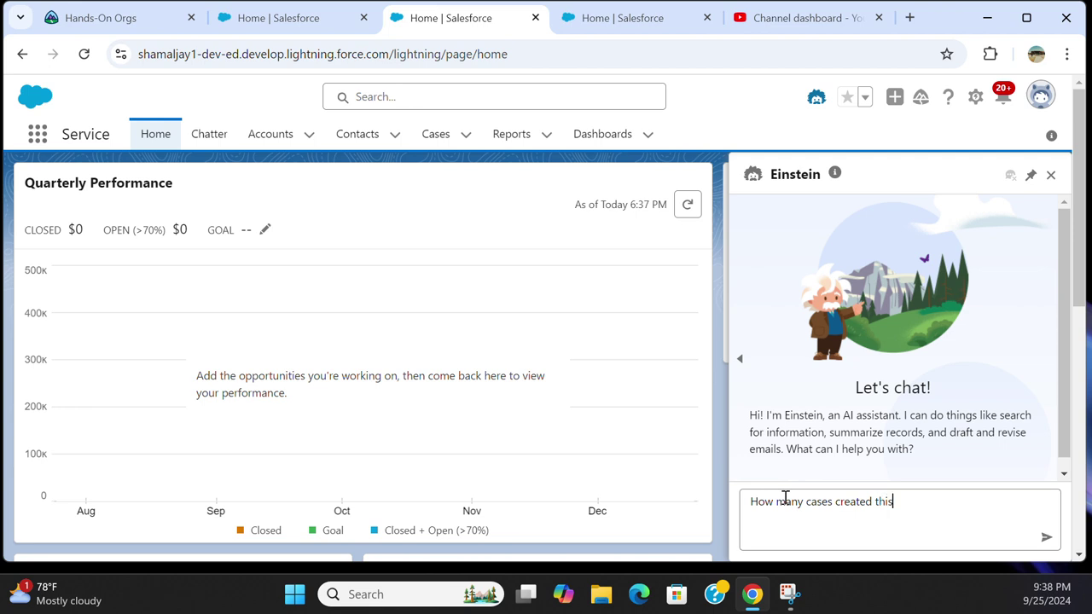
type(" we")
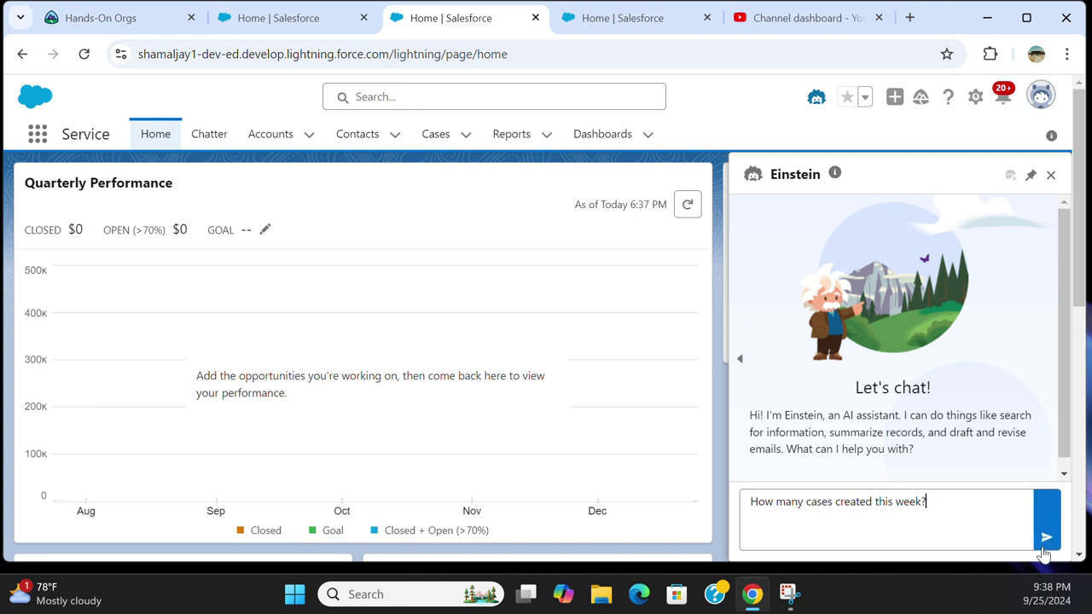
left_click(1042, 548)
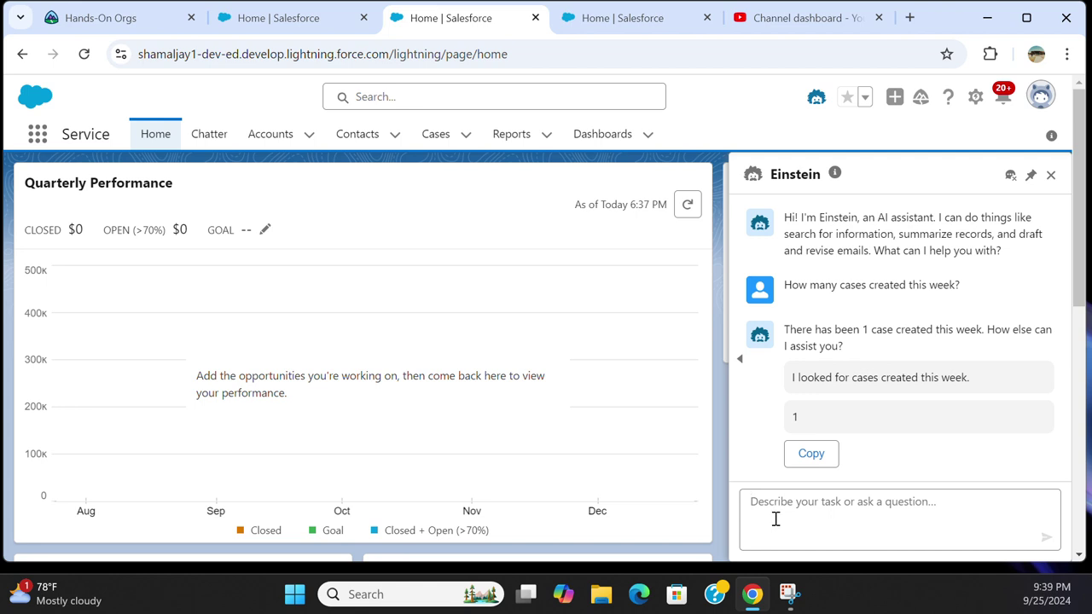
Ask Einstein to 'Create a report on cases' and open its full Cases list via View More
type("Create a")
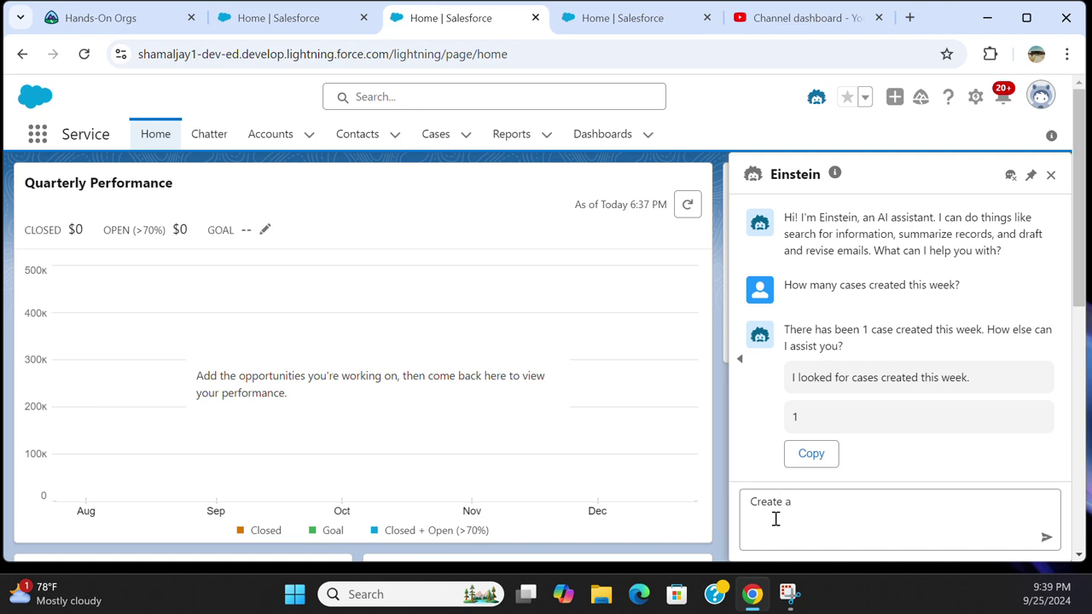
type(" report on cases .")
left_click(1045, 537)
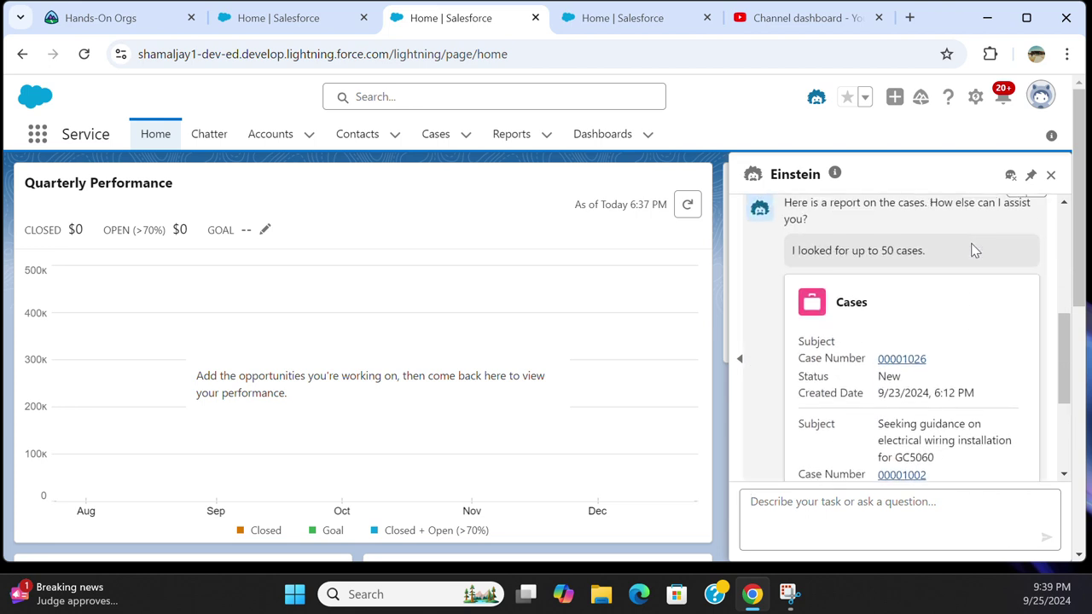
scroll(973, 250, "up", 1)
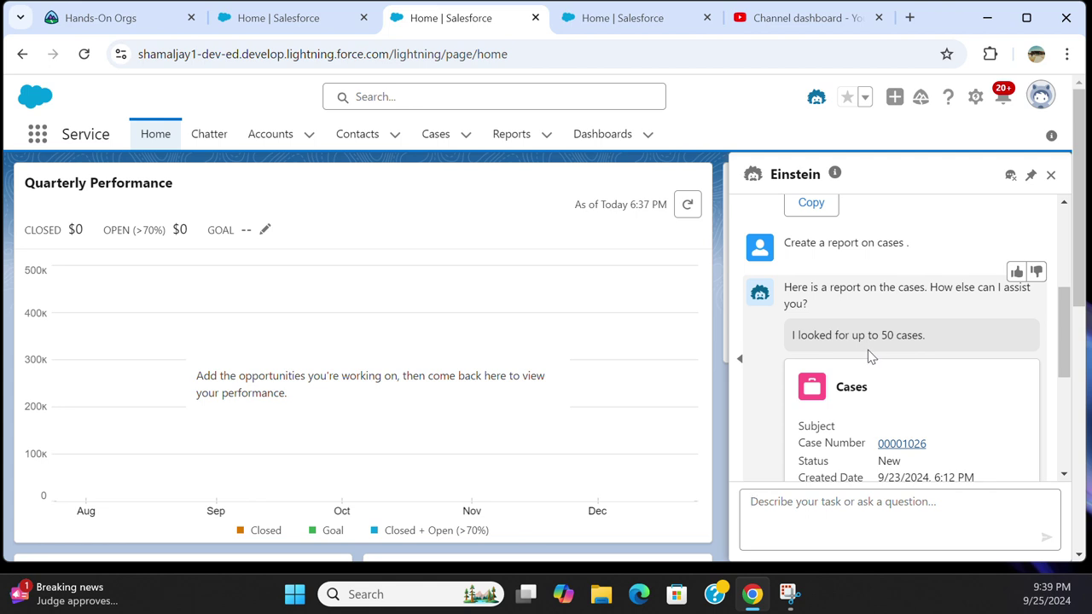
scroll(925, 330, "down", 5)
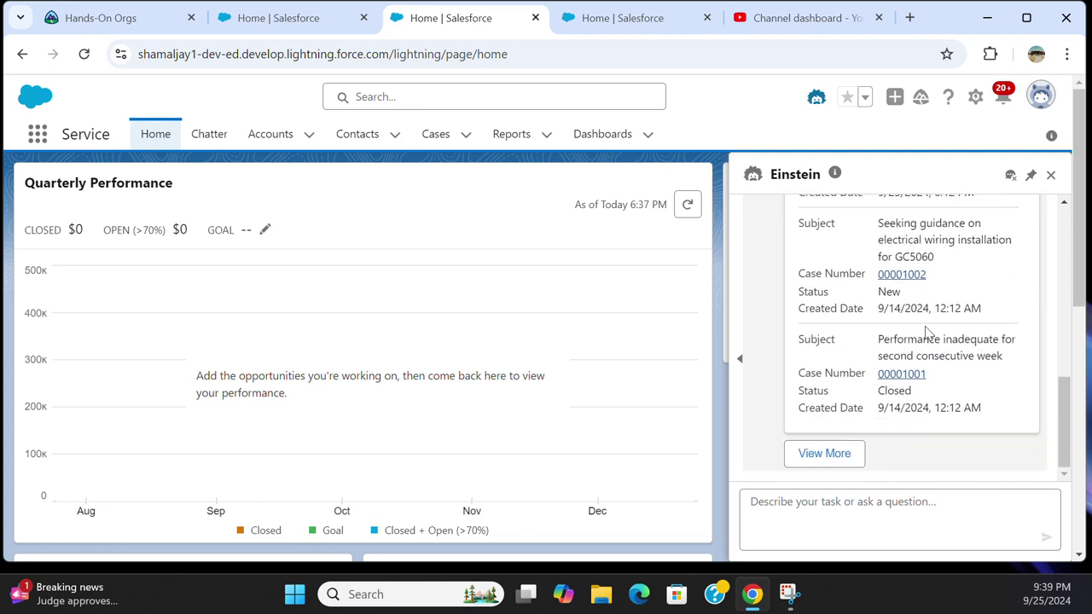
scroll(927, 332, "down", 2)
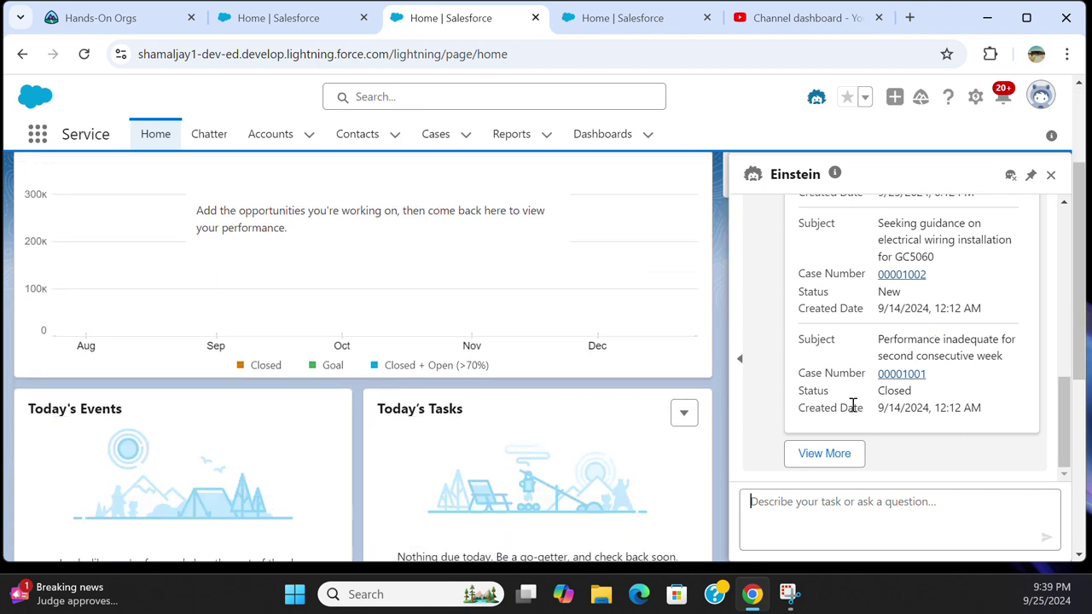
left_click(828, 454)
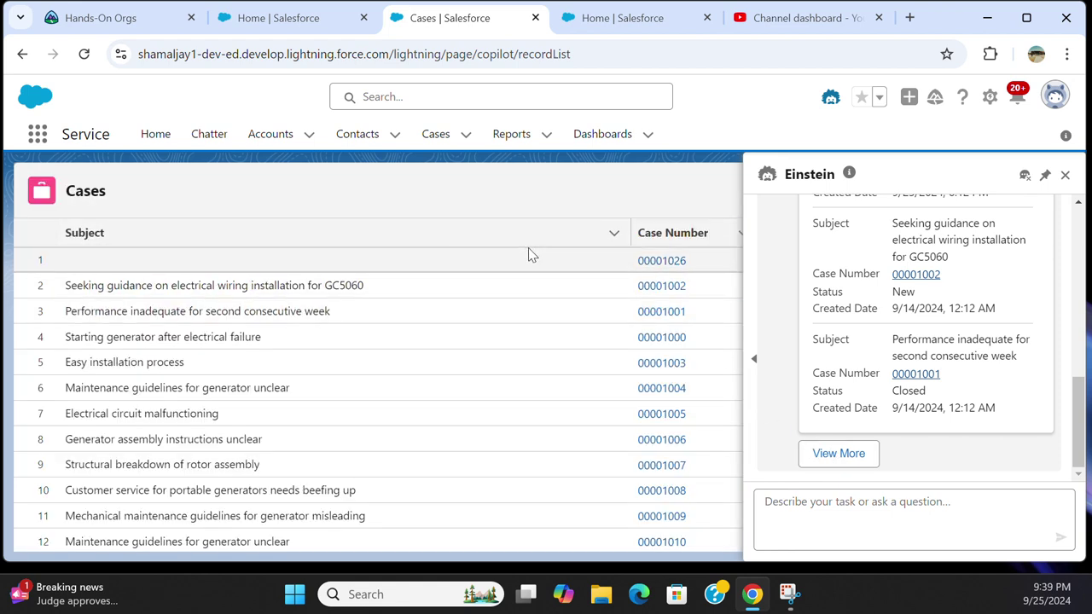
Reopen the Einstein panel and pin it docked beside the Cases list of 00001026 through 00001010
left_click(1065, 175)
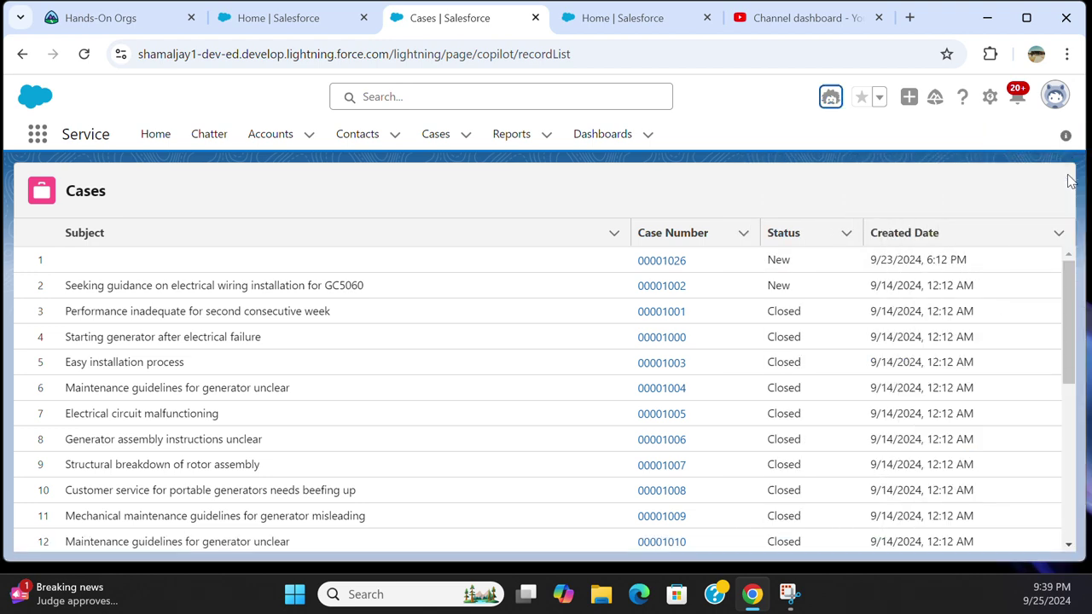
left_click(829, 96)
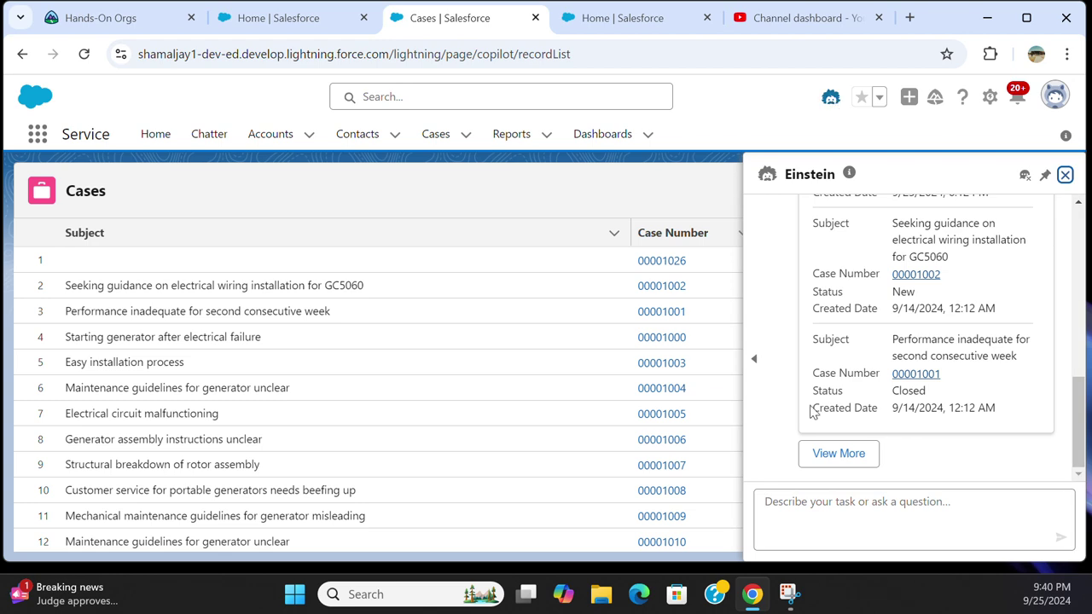
mouse_move(788, 589)
left_click(1046, 176)
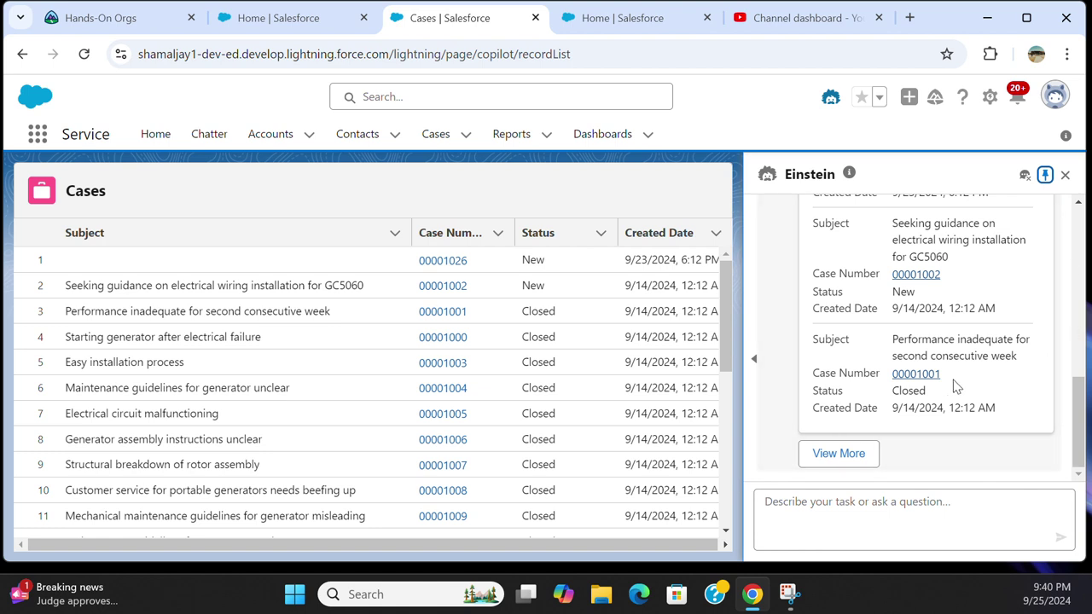
left_click(858, 538)
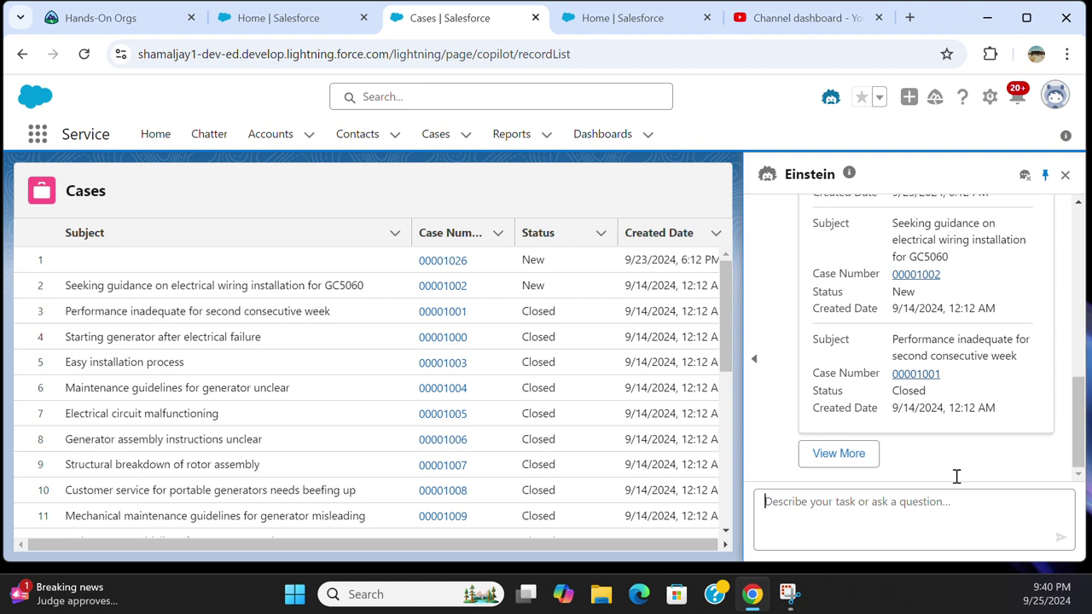
scroll(1048, 363, "up", 4)
scroll(1048, 362, "down", 4)
Reopen Einstein beside the Cases list and clear its feed history, confirming with Clear History
left_click(831, 99)
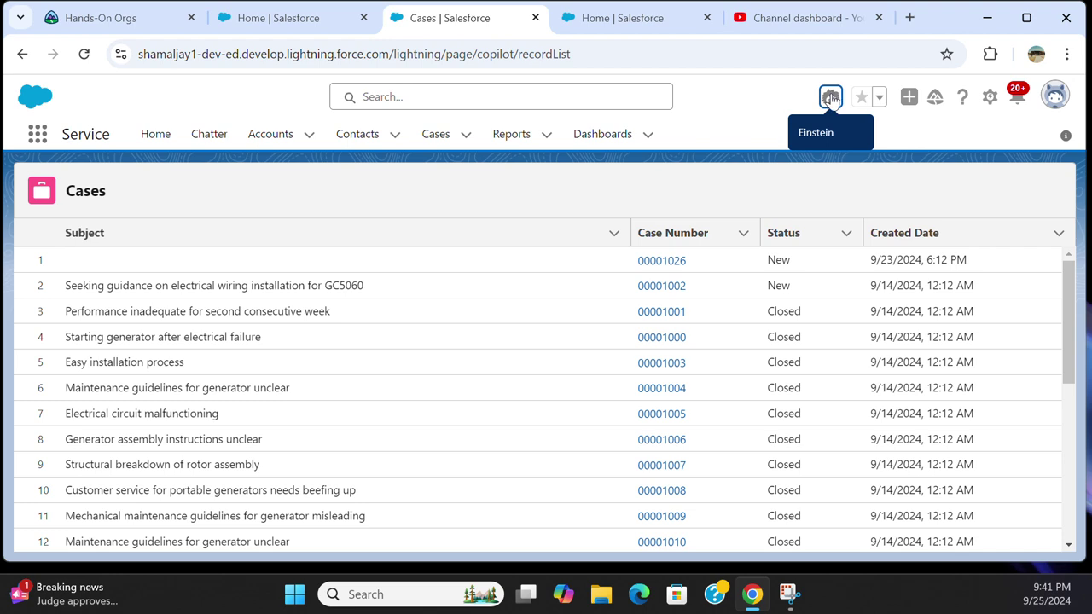
left_click(830, 97)
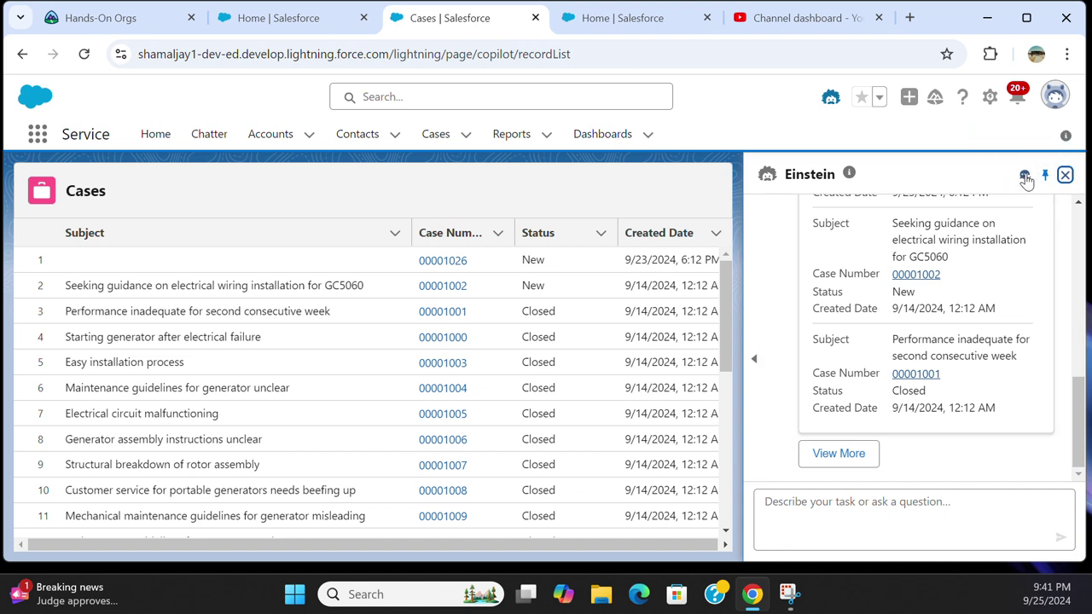
left_click(1025, 177)
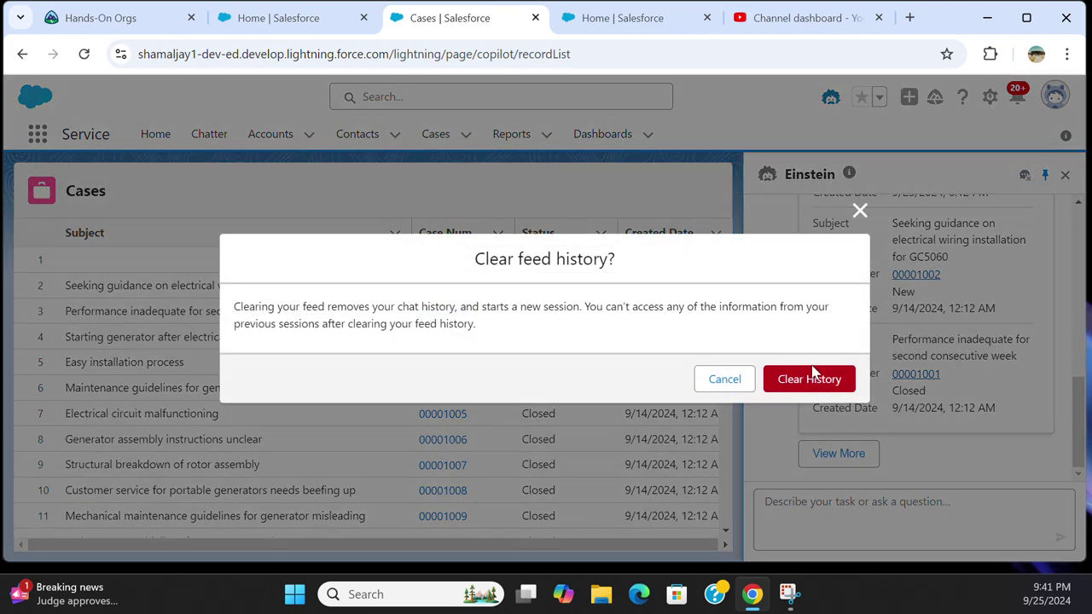
left_click(812, 376)
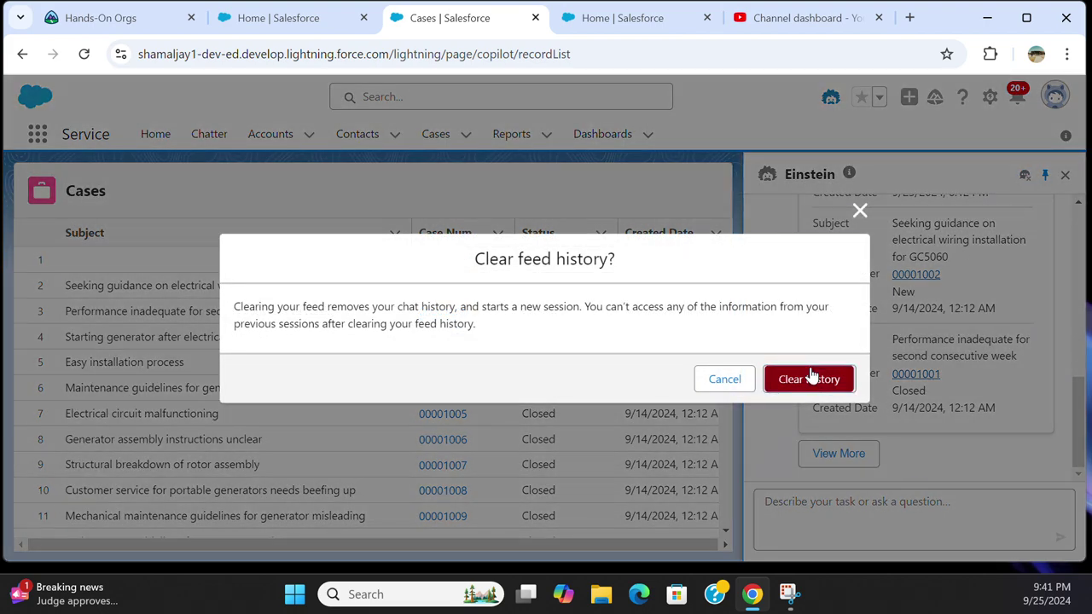